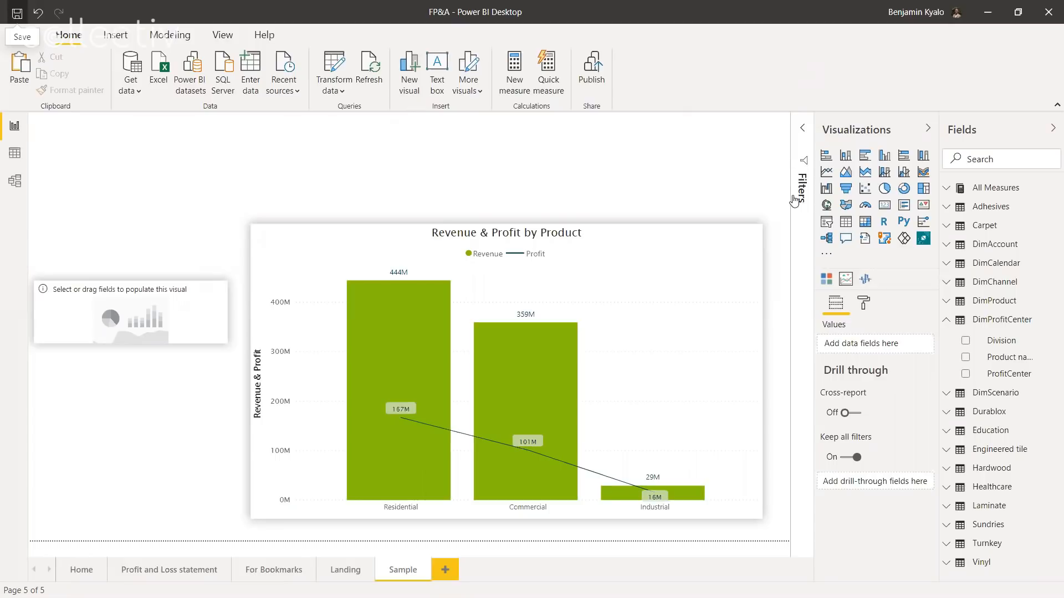
# Drill the Revenue & Profit by Product chart down to the product name level and back up to division.
pyautogui.moveTo(664, 243)
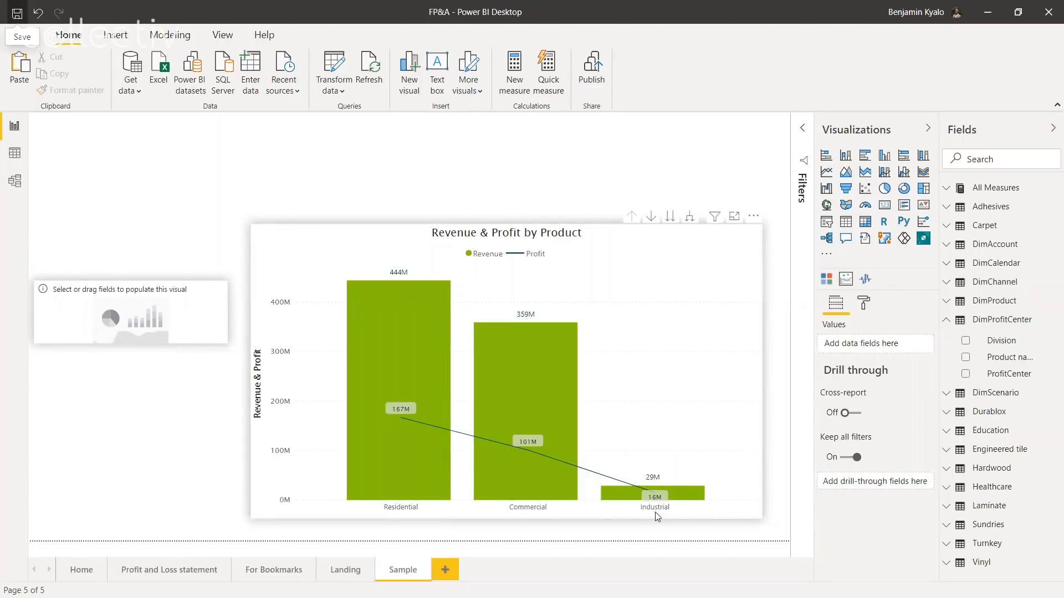
pyautogui.click(670, 216)
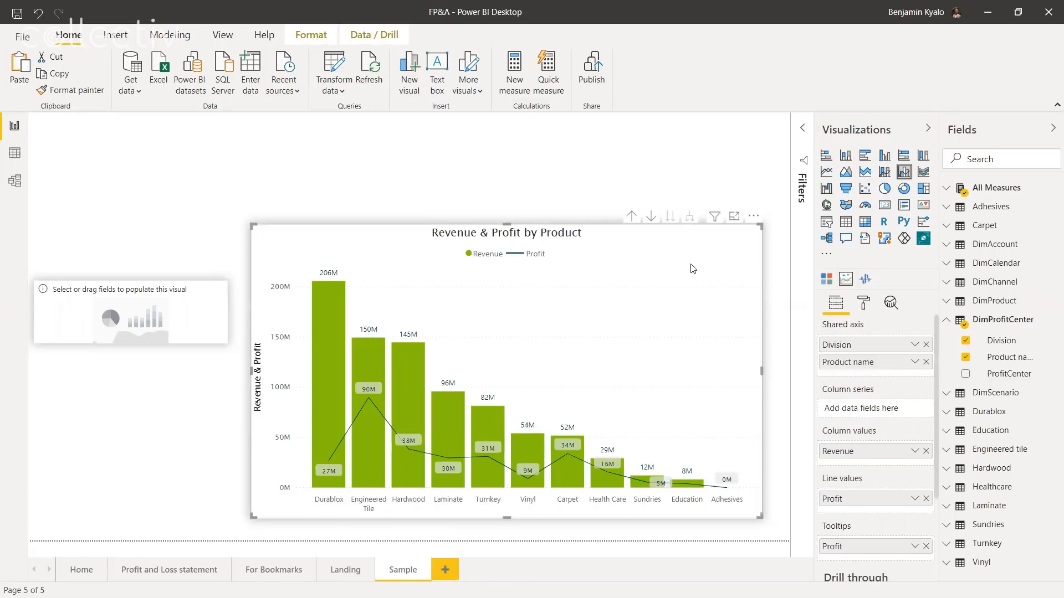
pyautogui.click(633, 217)
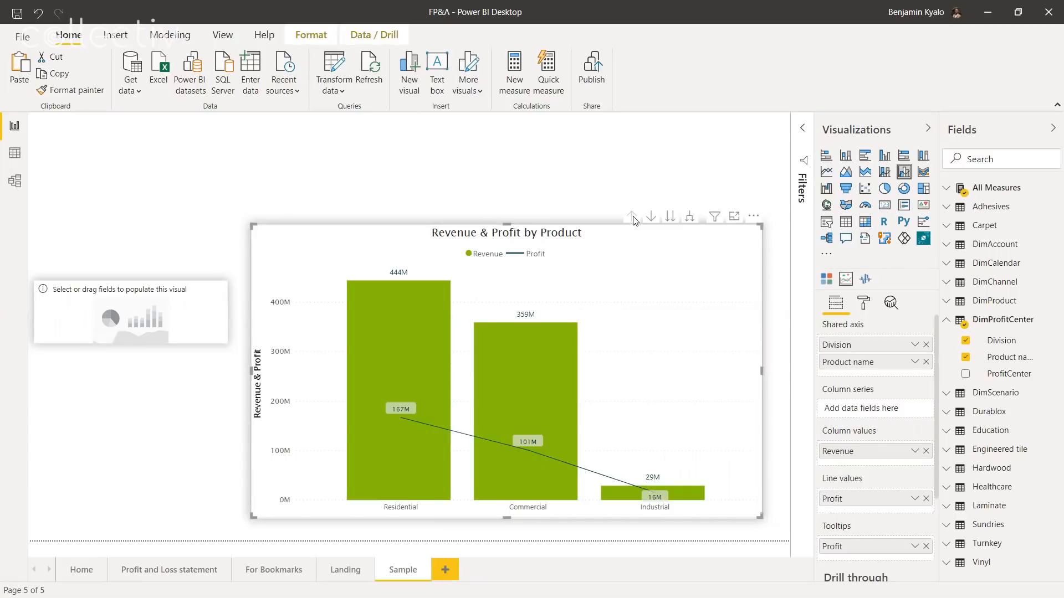
# In Power Query Editor, add an index column starting from 0 to the DimProfitCenter query and make it the first column.
pyautogui.click(334, 66)
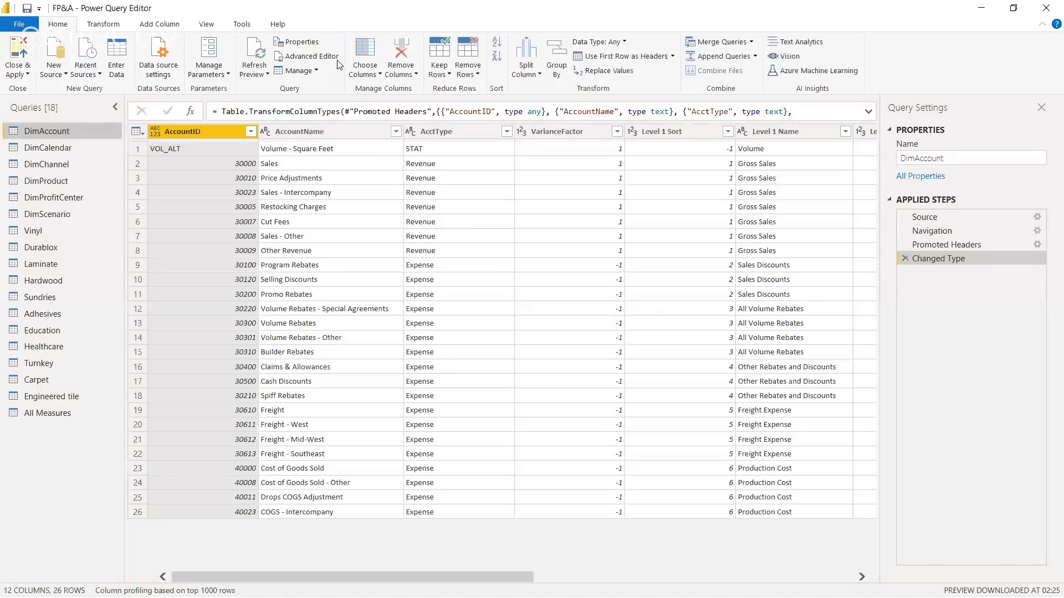
pyautogui.click(66, 197)
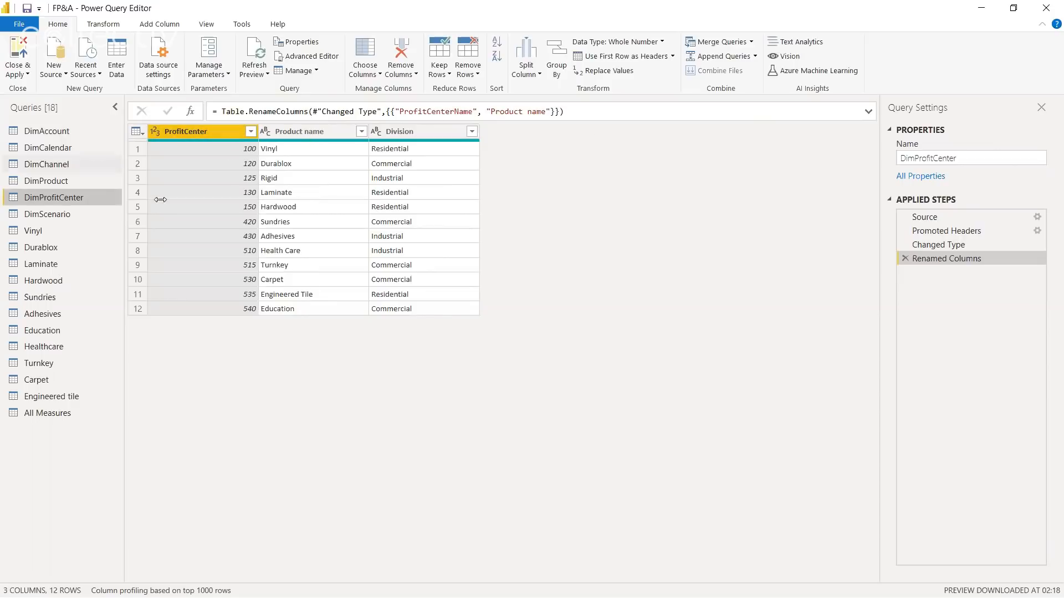
pyautogui.click(141, 25)
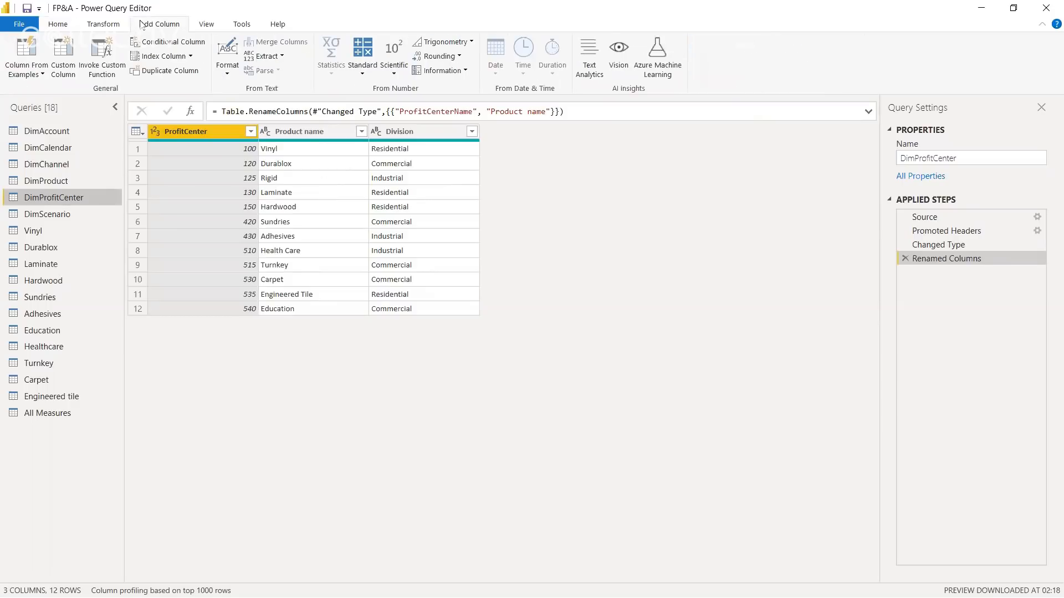
pyautogui.click(160, 56)
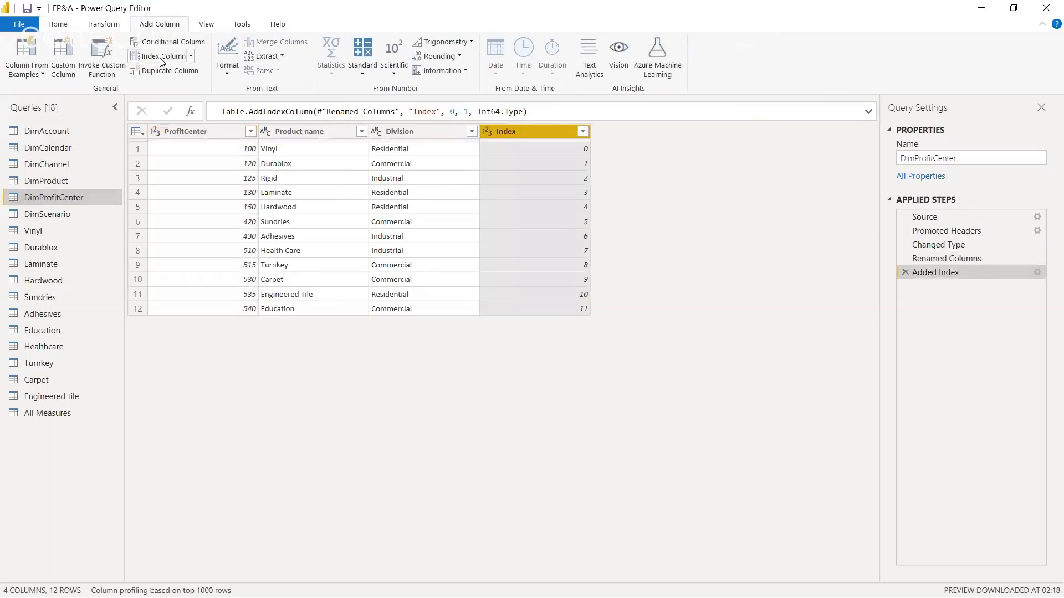
pyautogui.moveTo(542, 131); pyautogui.dragTo(206, 140)
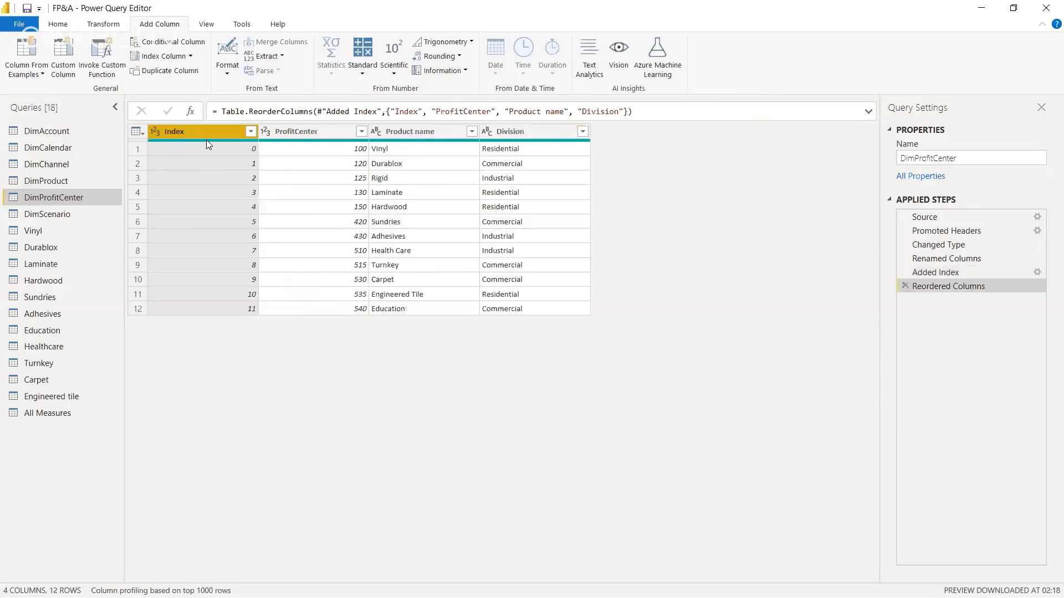
pyautogui.moveTo(206, 140)
# Duplicate the DimProfitCenter query and name the copy DimUnpivotProfitCenter.
pyautogui.rightClick(46, 195)
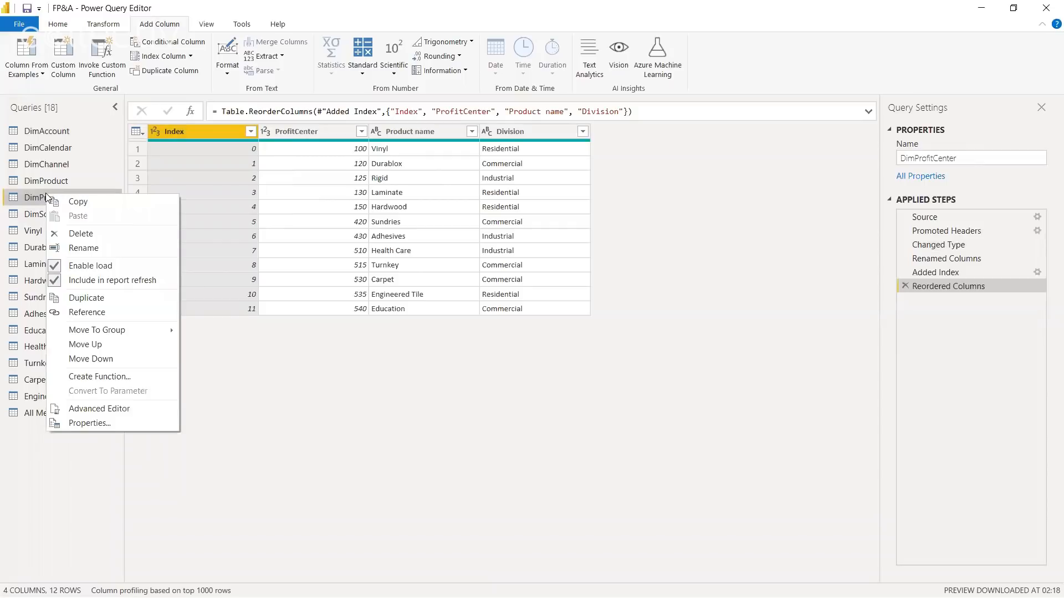
pyautogui.click(97, 301)
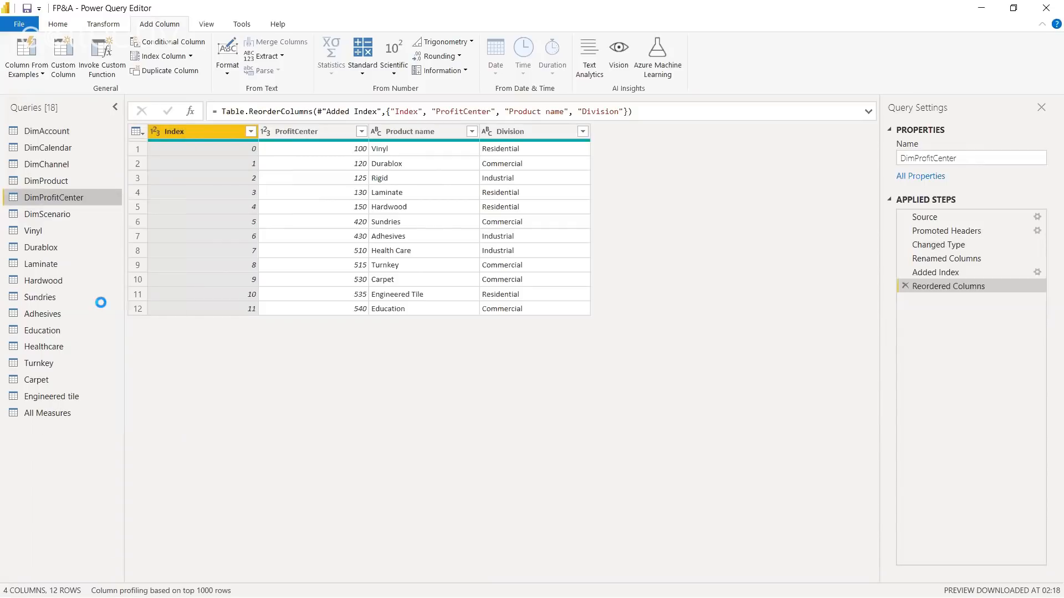
pyautogui.doubleClick(80, 432)
pyautogui.moveTo(95, 430); pyautogui.dragTo(87, 430)
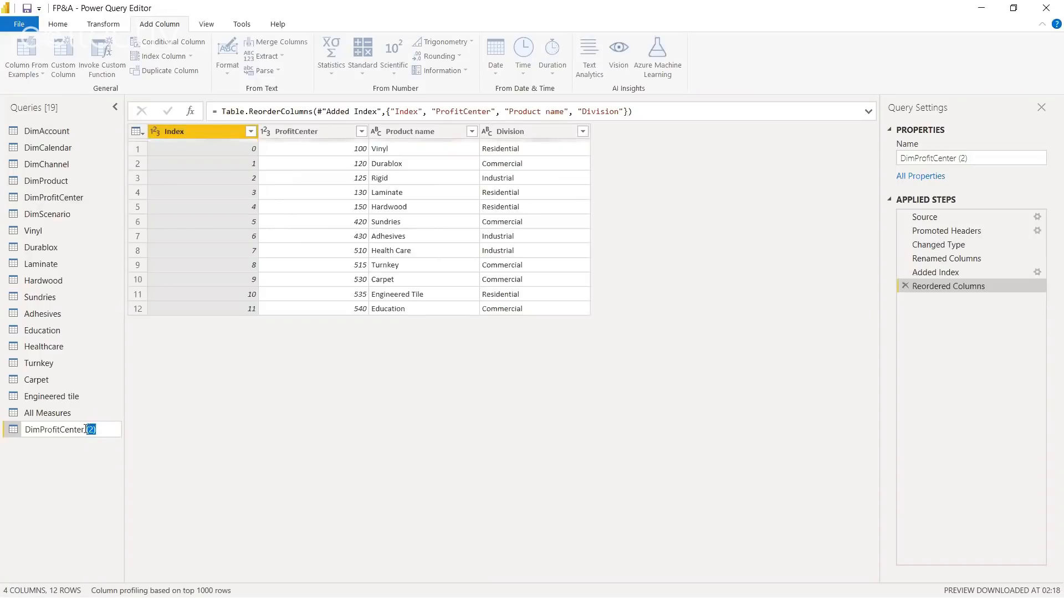
pyautogui.press('BackSpace')
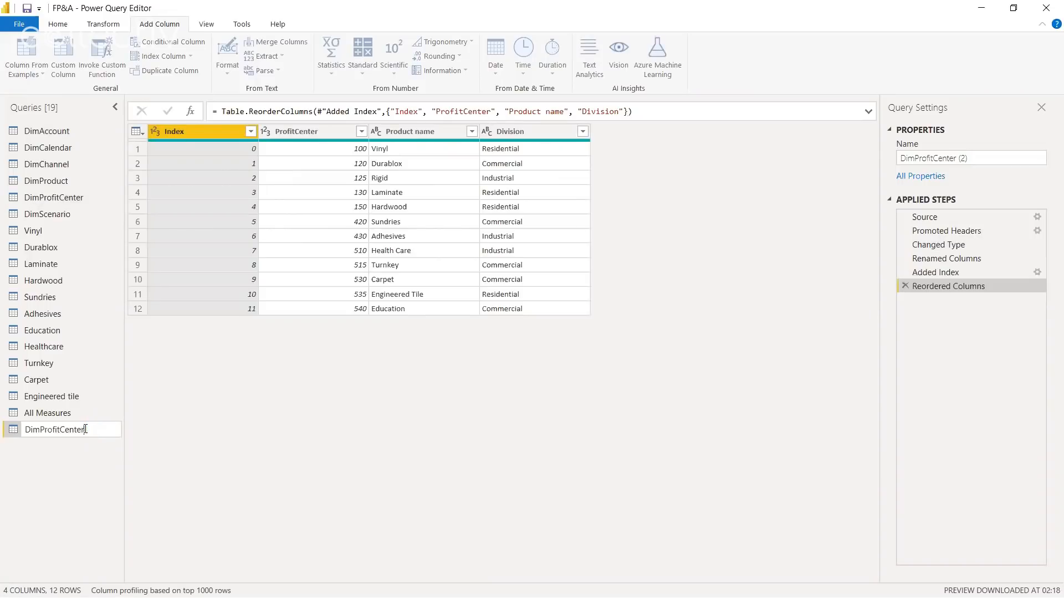
pyautogui.write('Unpivot')
pyautogui.press('Return')
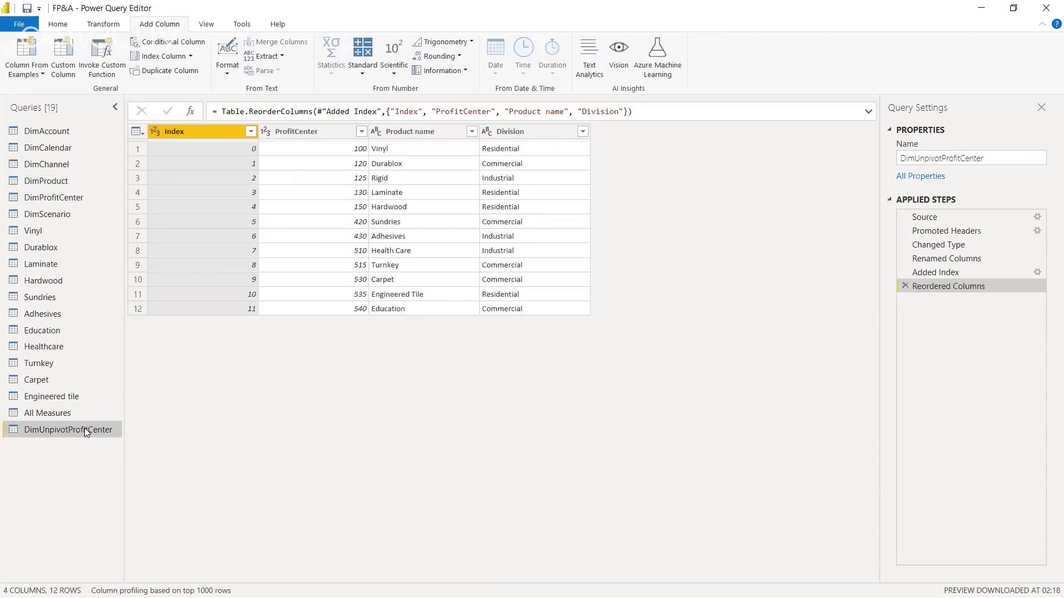
# Remove the ProfitCenter column from DimUnpivotProfitCenter and unpivot its Product name and Division columns.
pyautogui.rightClick(329, 127)
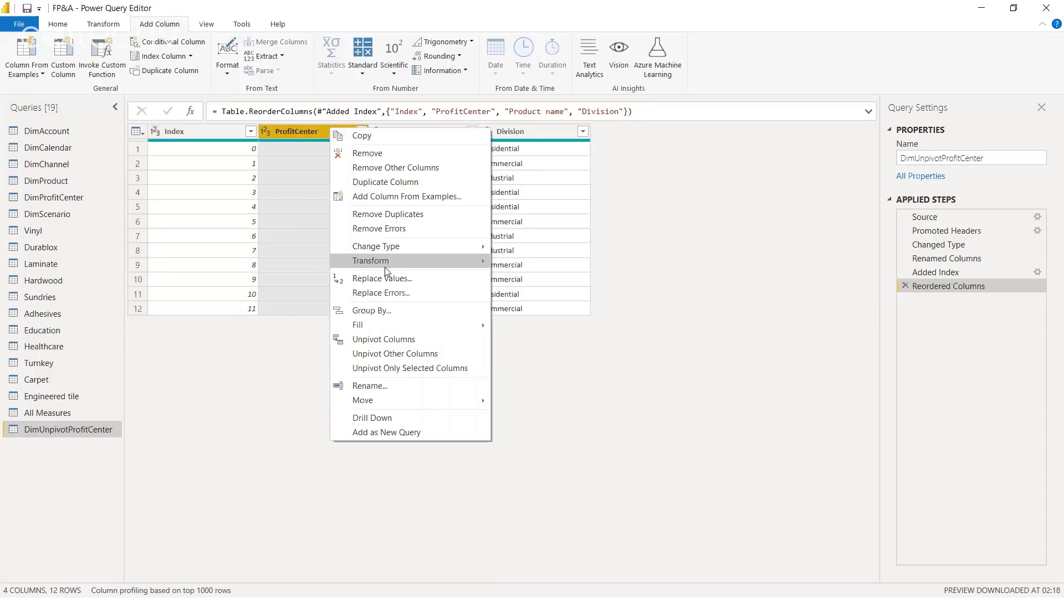
pyautogui.click(387, 158)
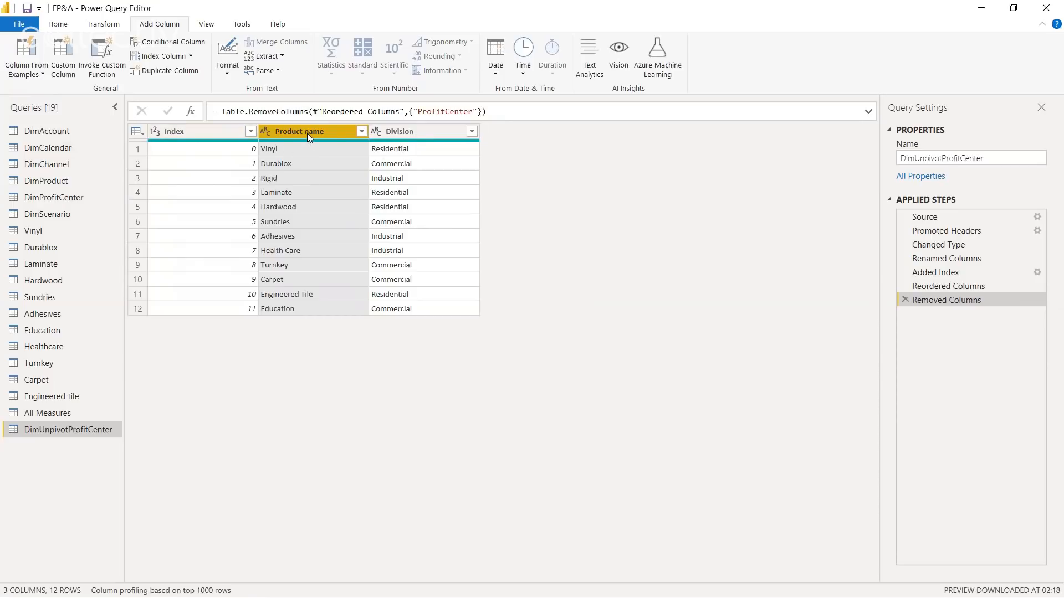
pyautogui.keyDown('ctrl'); pyautogui.click(426, 132); pyautogui.keyUp('ctrl')
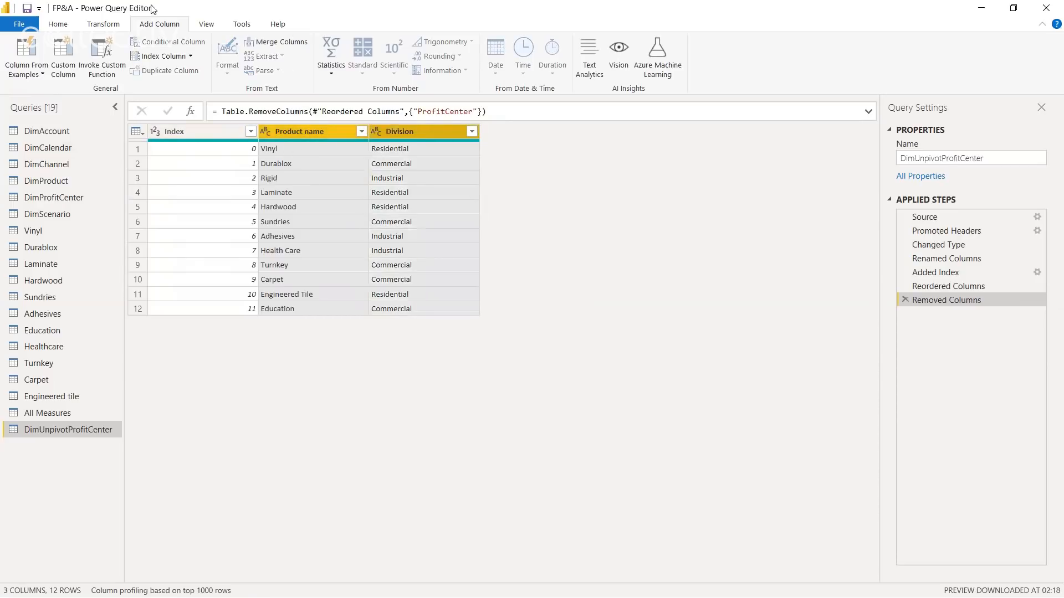
pyautogui.click(115, 26)
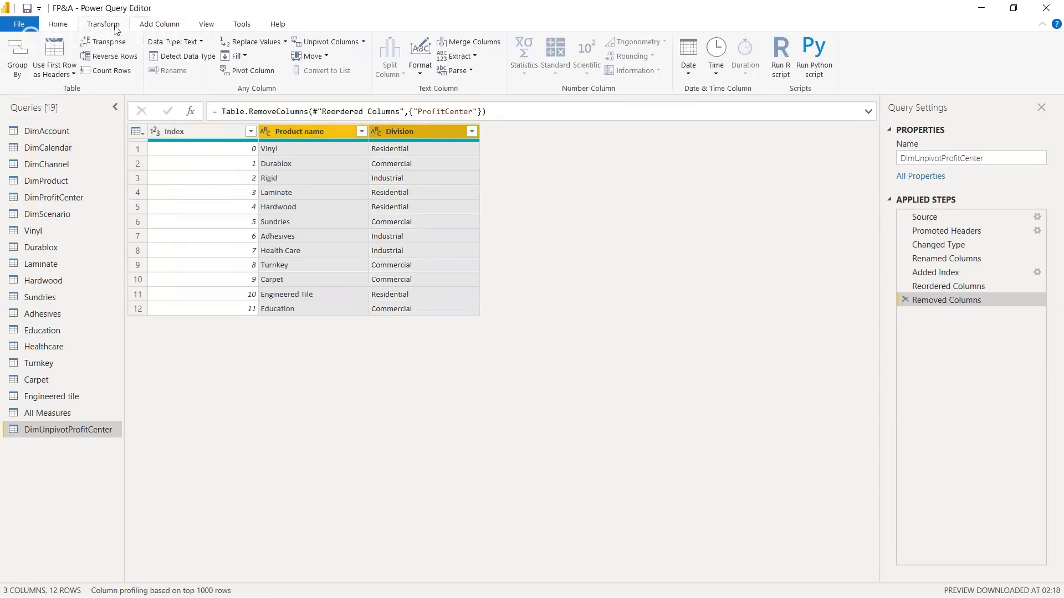
pyautogui.click(338, 46)
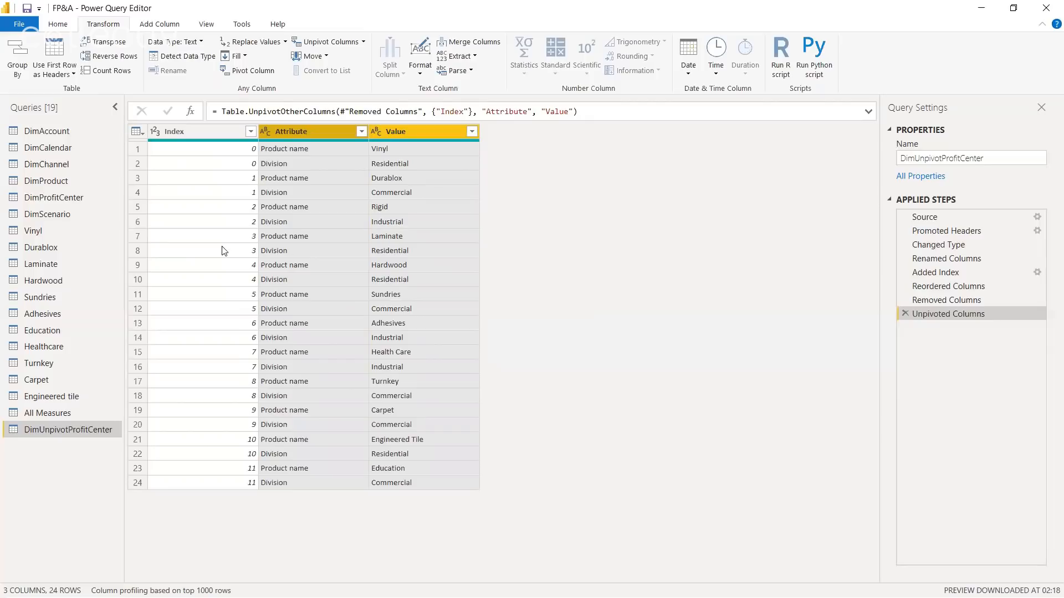
# Check the DimProfitCenter and DimUnpivotProfitCenter queries, and apply the query changes to the report.
pyautogui.click(60, 28)
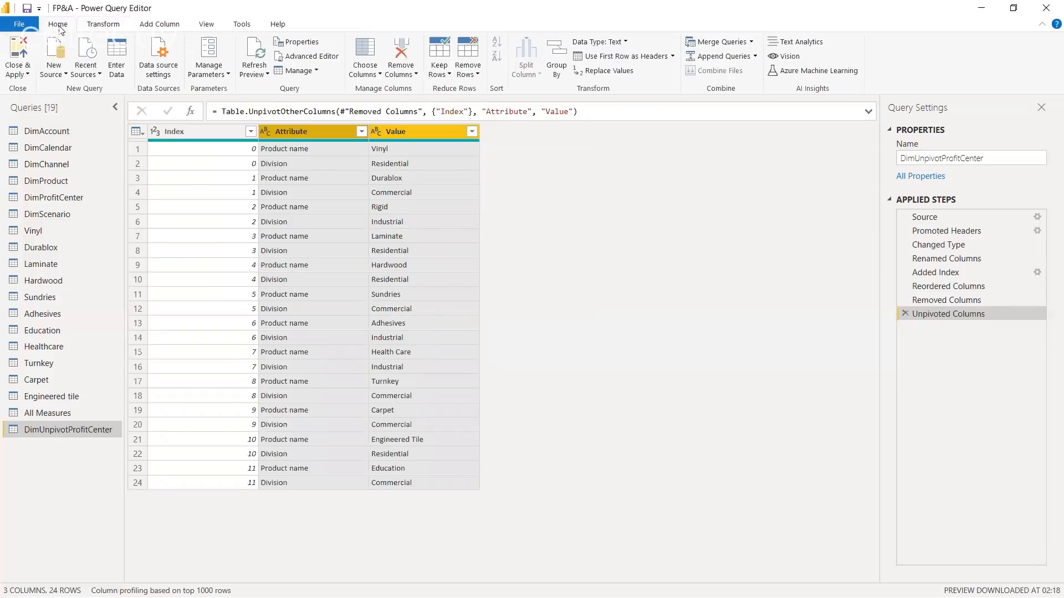
pyautogui.click(50, 200)
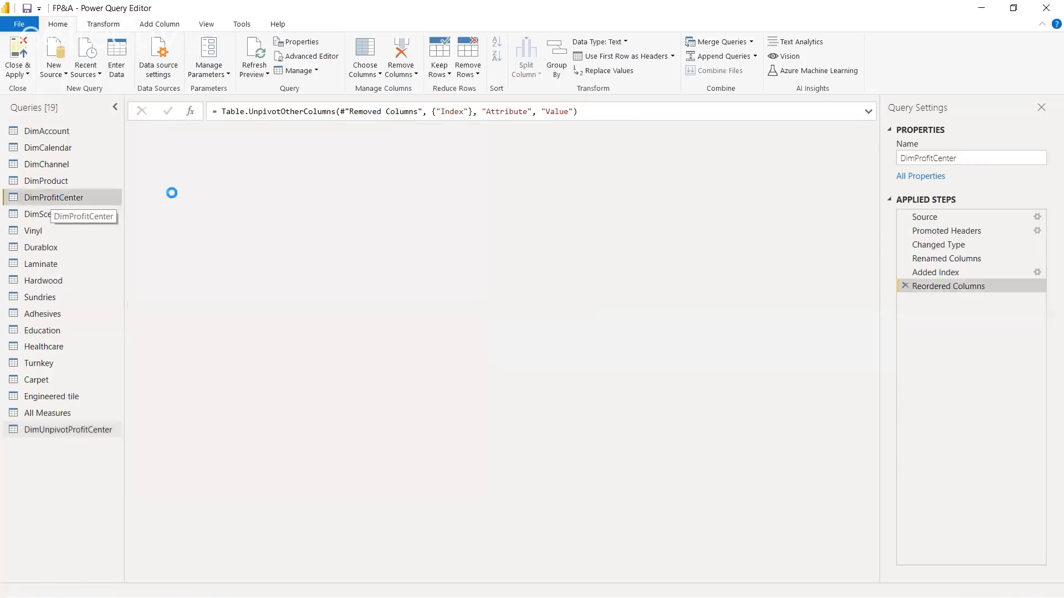
pyautogui.click(71, 431)
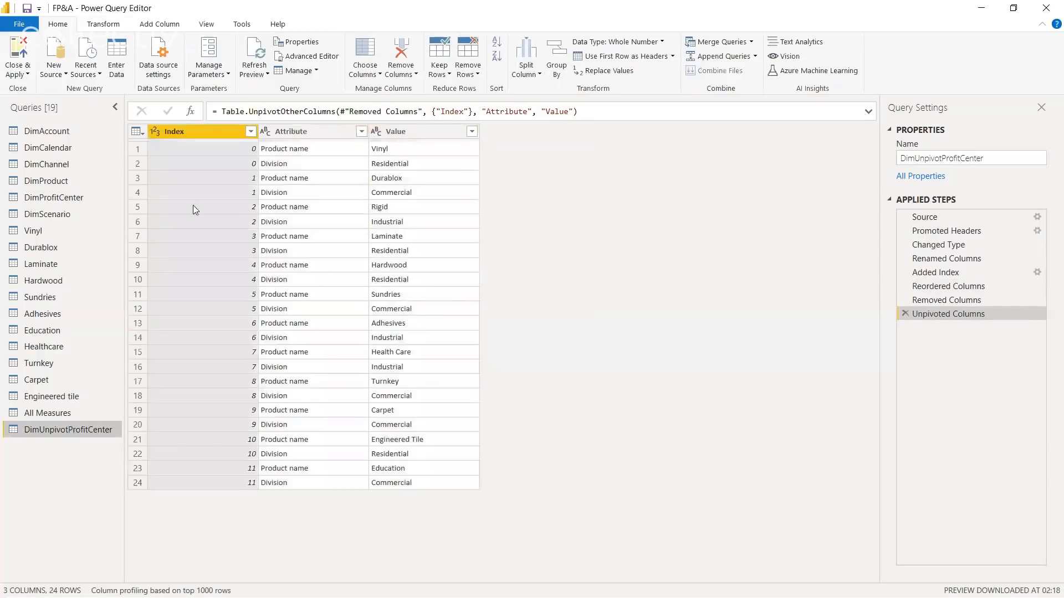
pyautogui.click(15, 56)
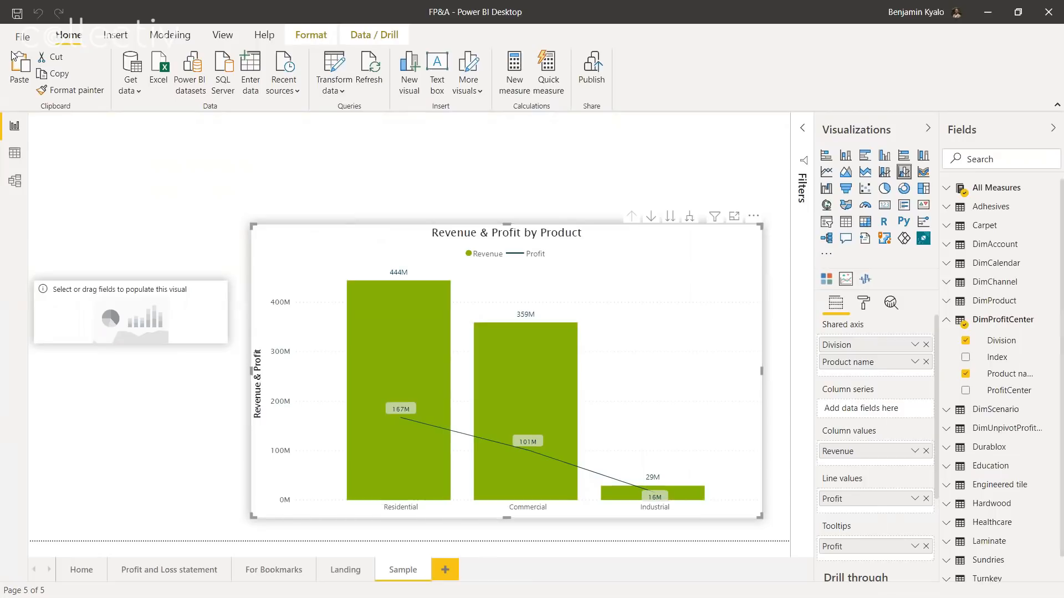
# In the data model, move the DimUnpivotProfitCenter table into view and set its relationship with DimProfitCenter to cross-filter in both directions.
pyautogui.click(17, 190)
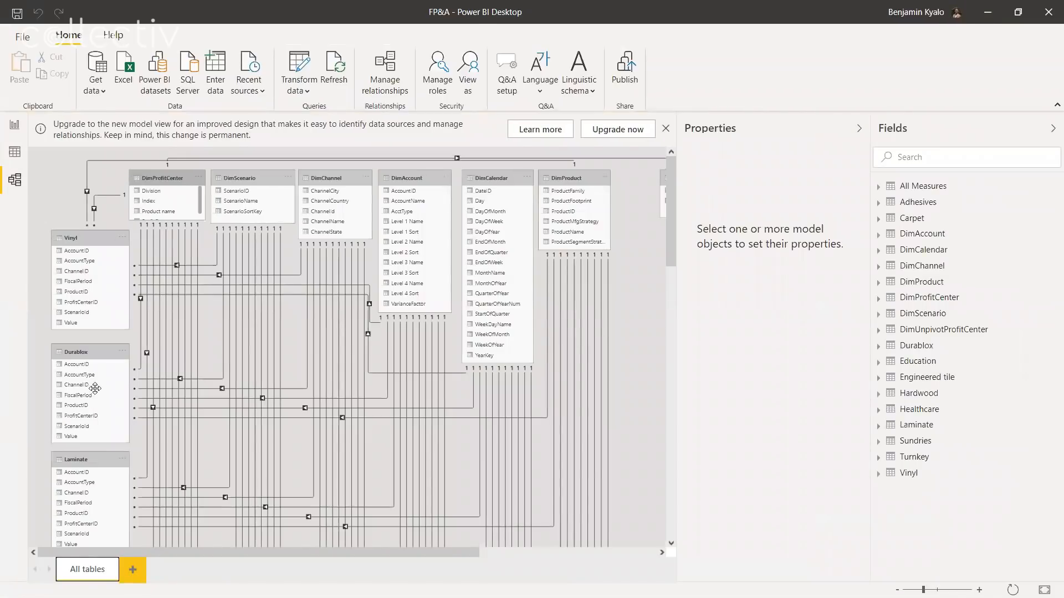
pyautogui.moveTo(245, 552); pyautogui.dragTo(380, 574)
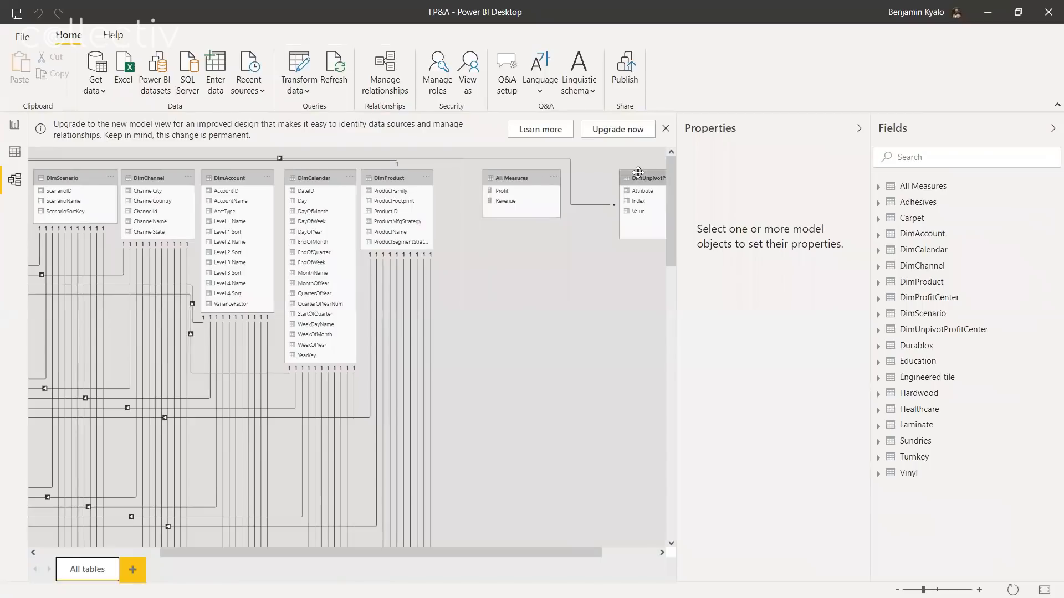
pyautogui.moveTo(635, 177); pyautogui.dragTo(604, 225)
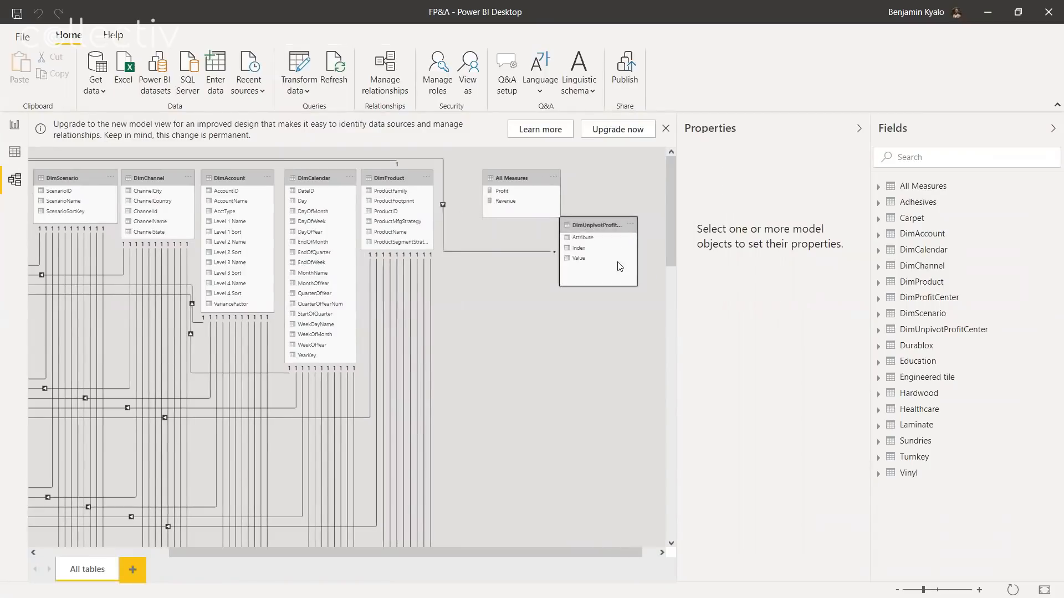
pyautogui.doubleClick(443, 208)
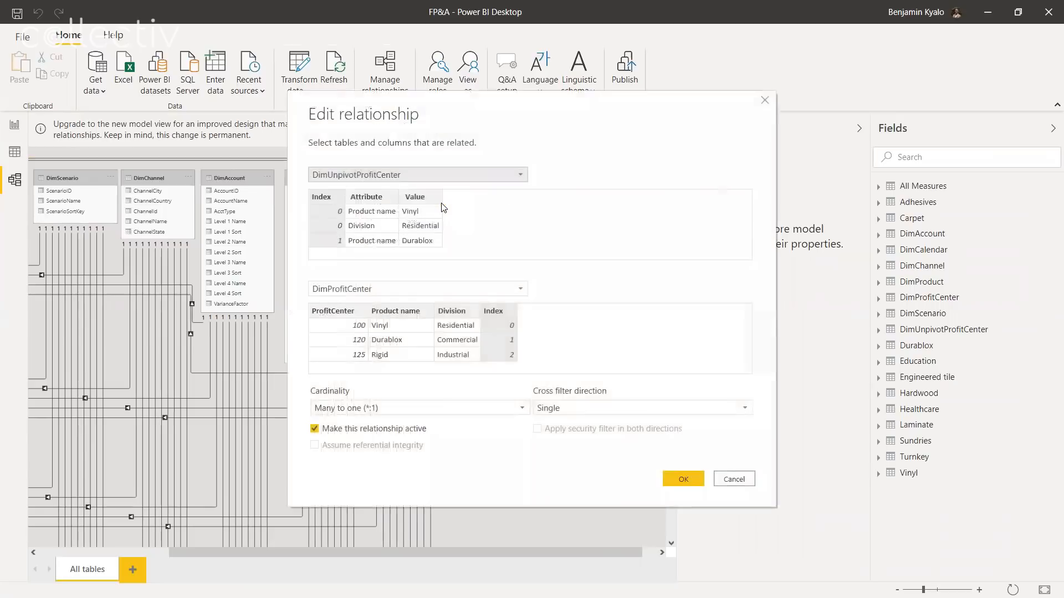
pyautogui.click(581, 410)
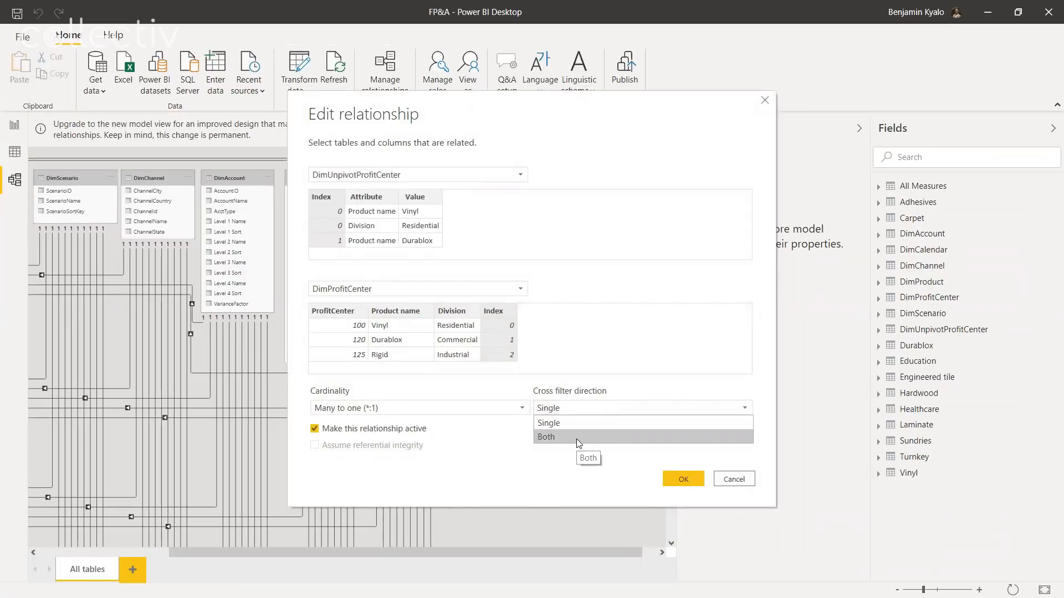
pyautogui.click(578, 438)
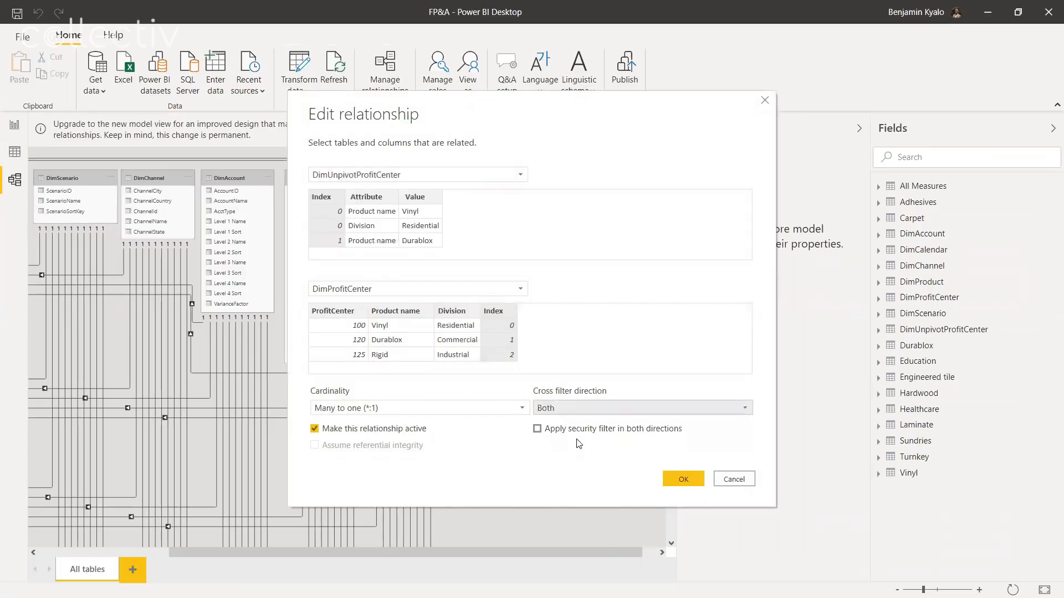
pyautogui.click(685, 478)
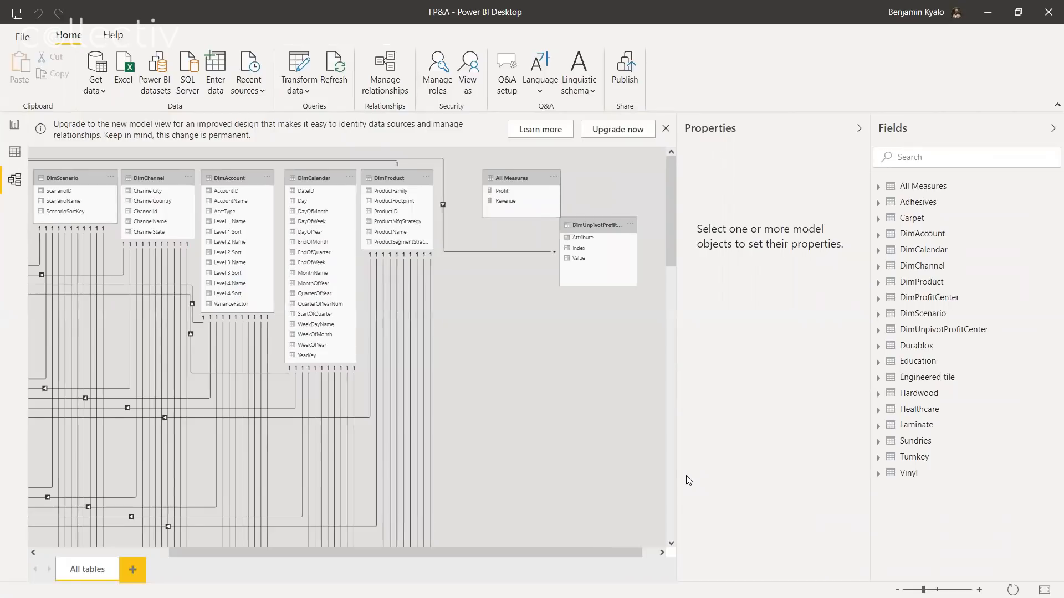
# On the Sample report page, use DimUnpivotProfitCenter's Attribute field as the empty visual's category and reduce the visual's height.
pyautogui.click(15, 127)
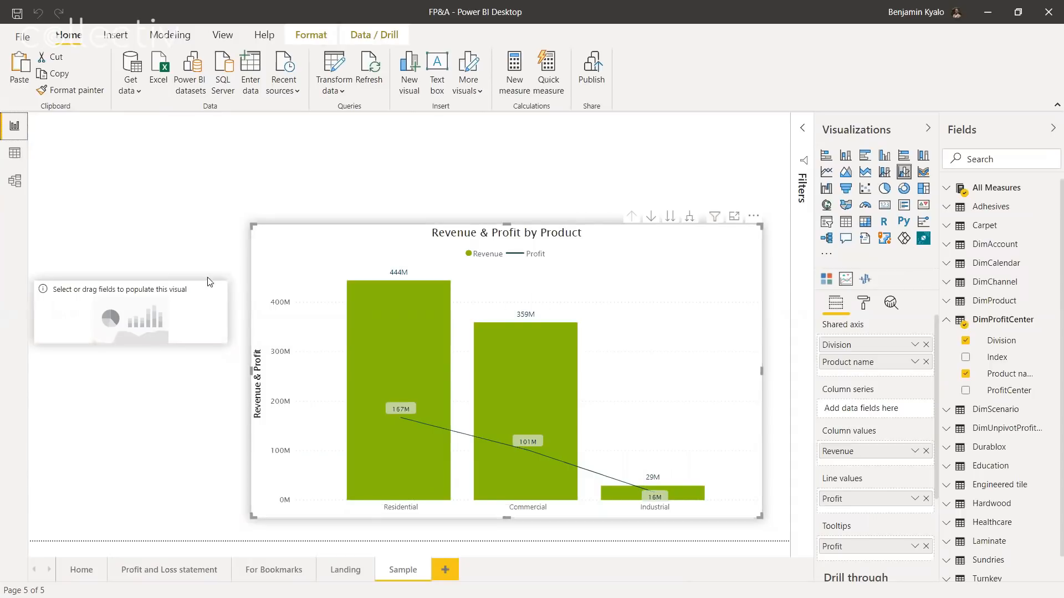
pyautogui.click(202, 294)
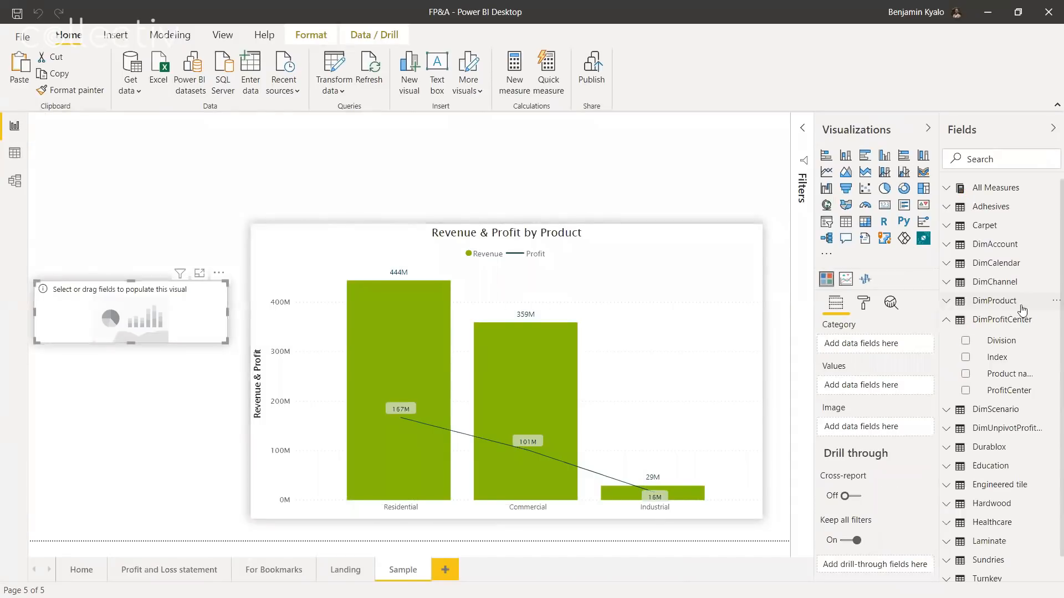
pyautogui.click(962, 435)
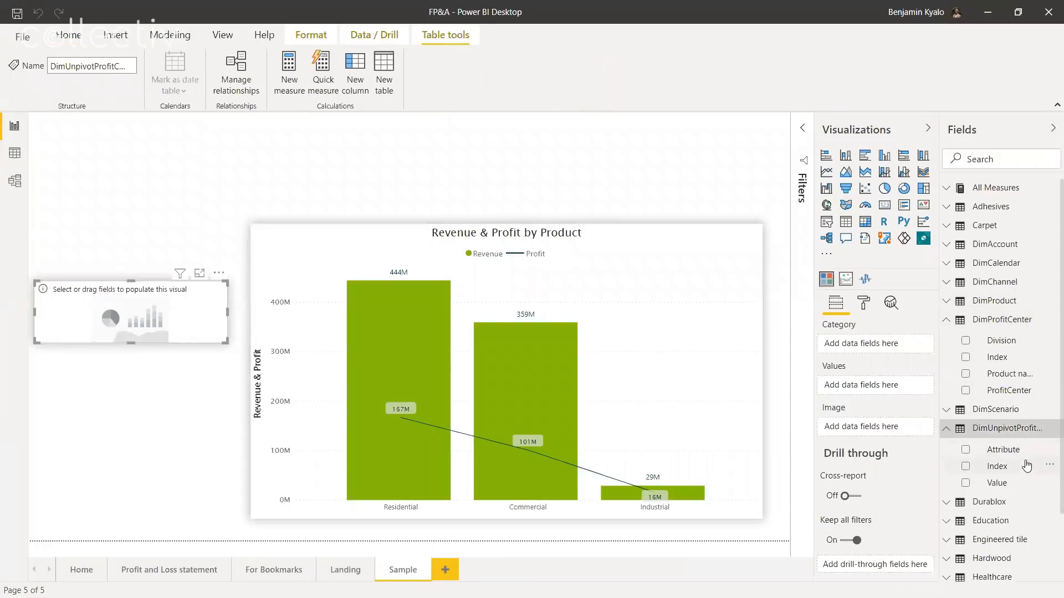
pyautogui.click(966, 451)
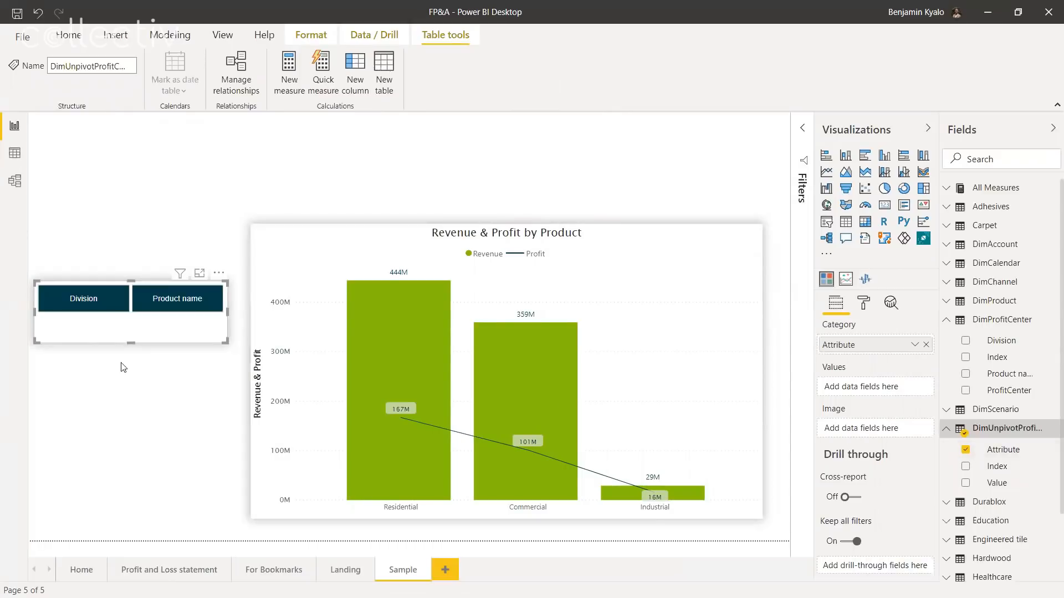
pyautogui.moveTo(130, 342); pyautogui.dragTo(136, 326)
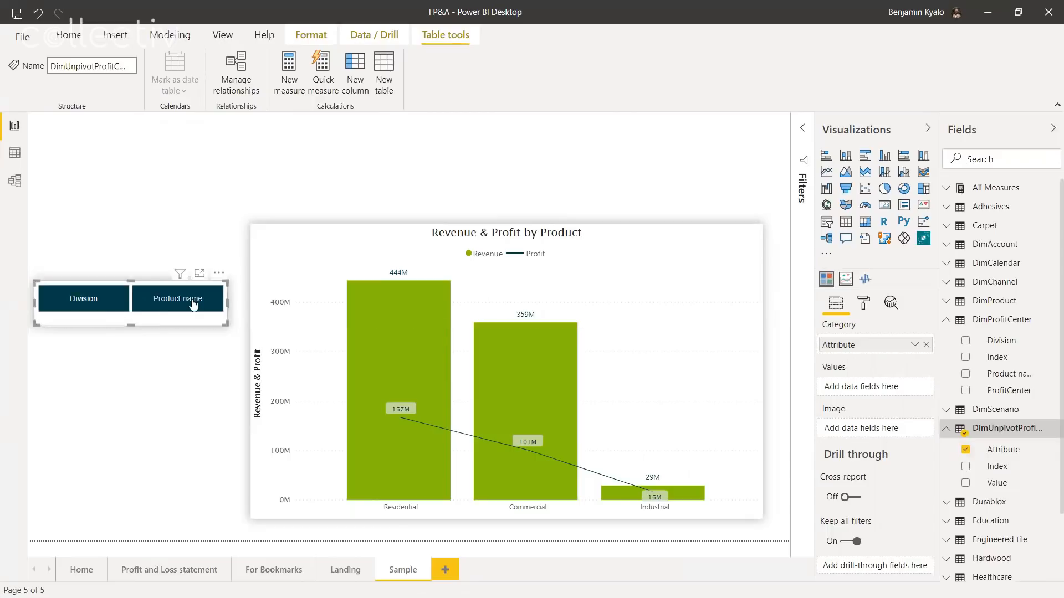
# Replace Division and Product name on the Revenue & Profit chart's shared axis with the Value field from DimUnpivotProfitCenter.
pyautogui.click(623, 232)
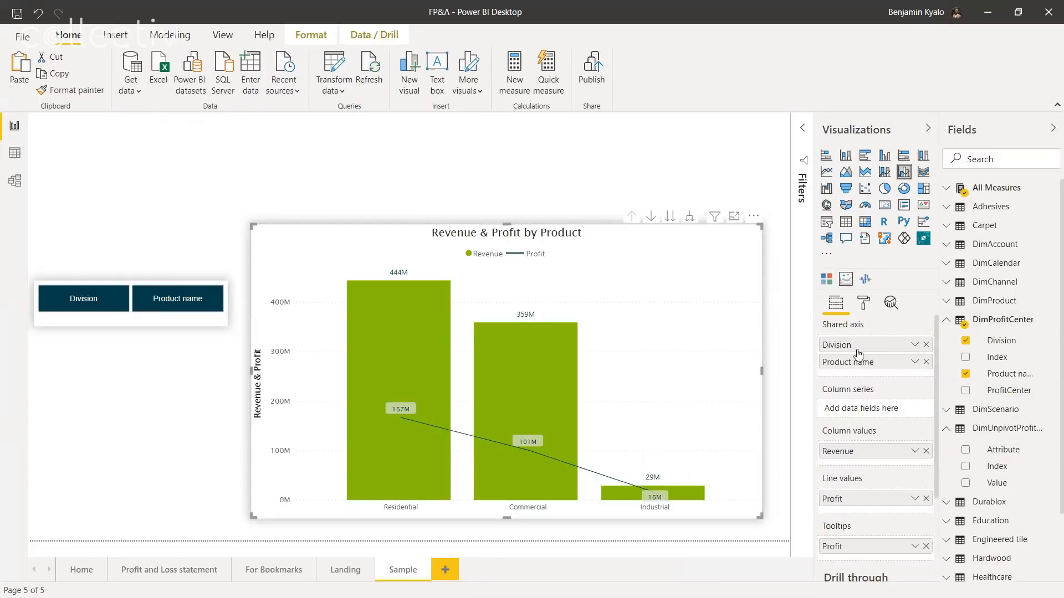
pyautogui.click(925, 345)
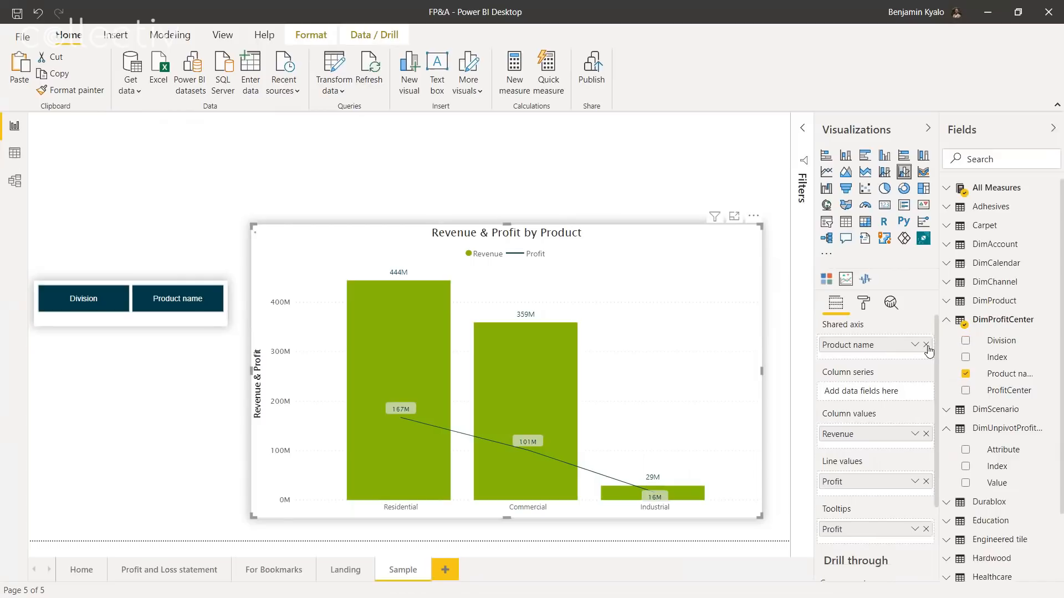
pyautogui.click(925, 345)
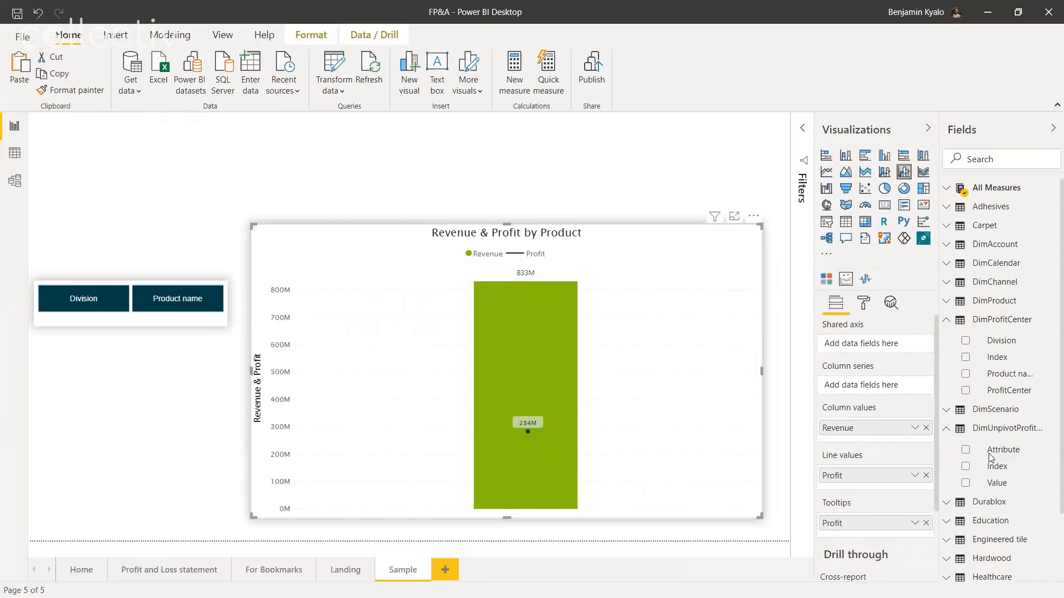
pyautogui.click(965, 484)
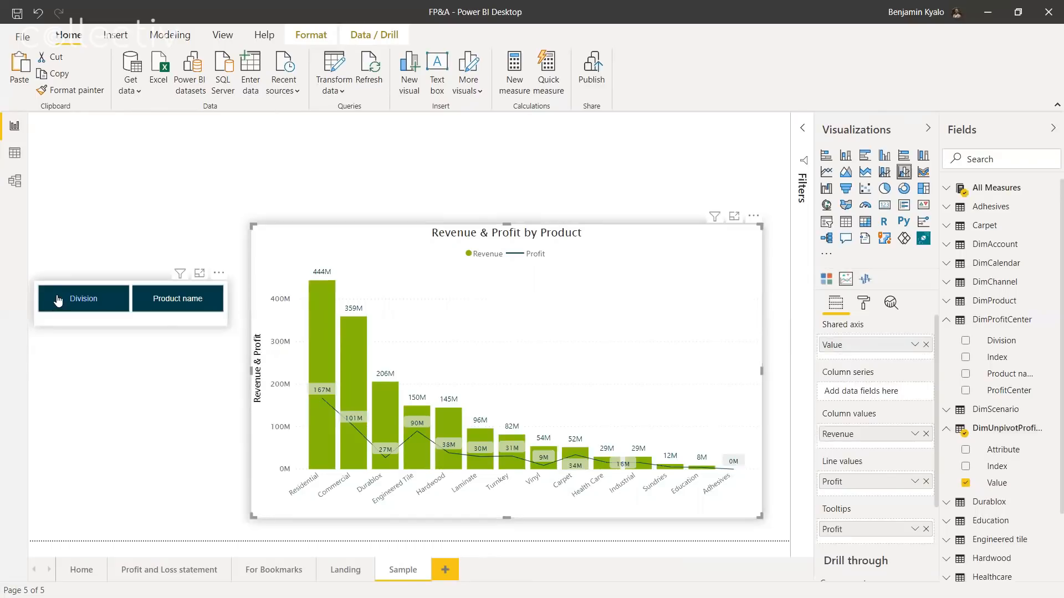
# Turn multiple selection off and forced selection on for the Attribute slicer, and switch the slicer to Product name.
pyautogui.click(78, 323)
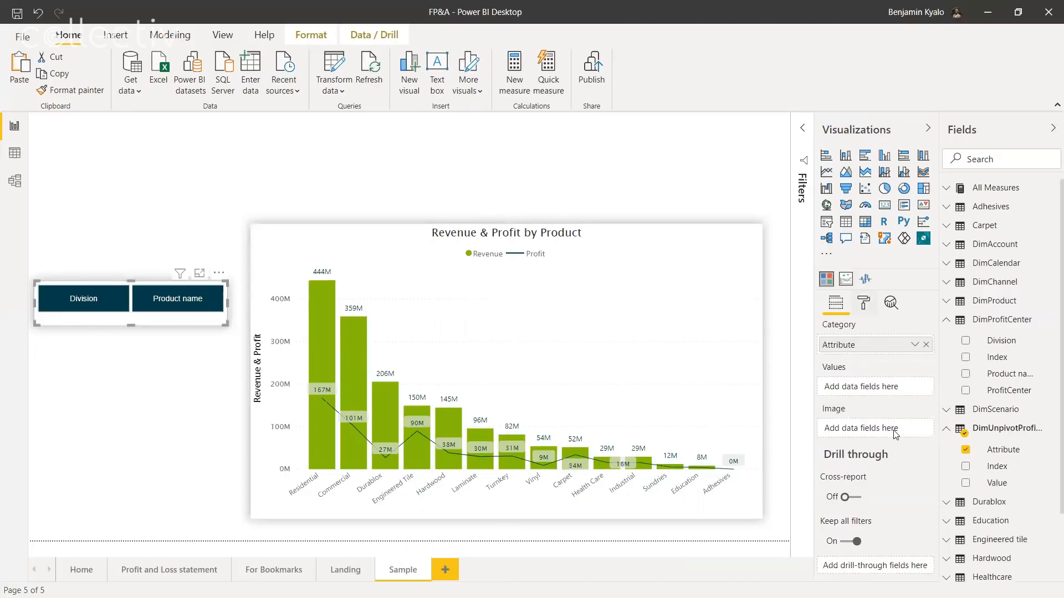
pyautogui.click(863, 303)
pyautogui.click(825, 357)
pyautogui.scroll(-1, 887, 460)
pyautogui.scroll(-6, 887, 462)
pyautogui.scroll(7, 887, 462)
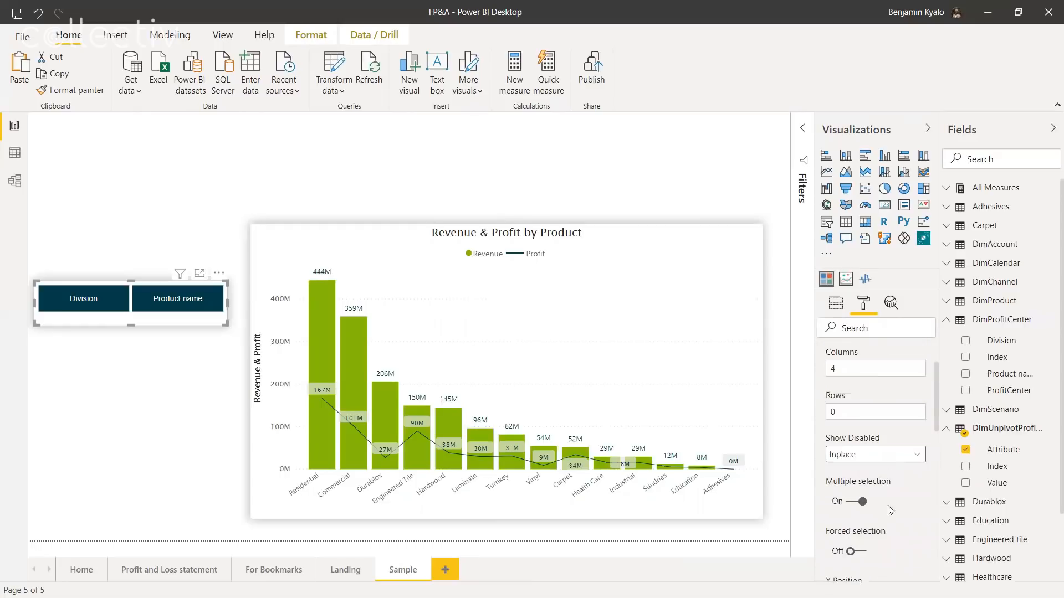
pyautogui.click(856, 507)
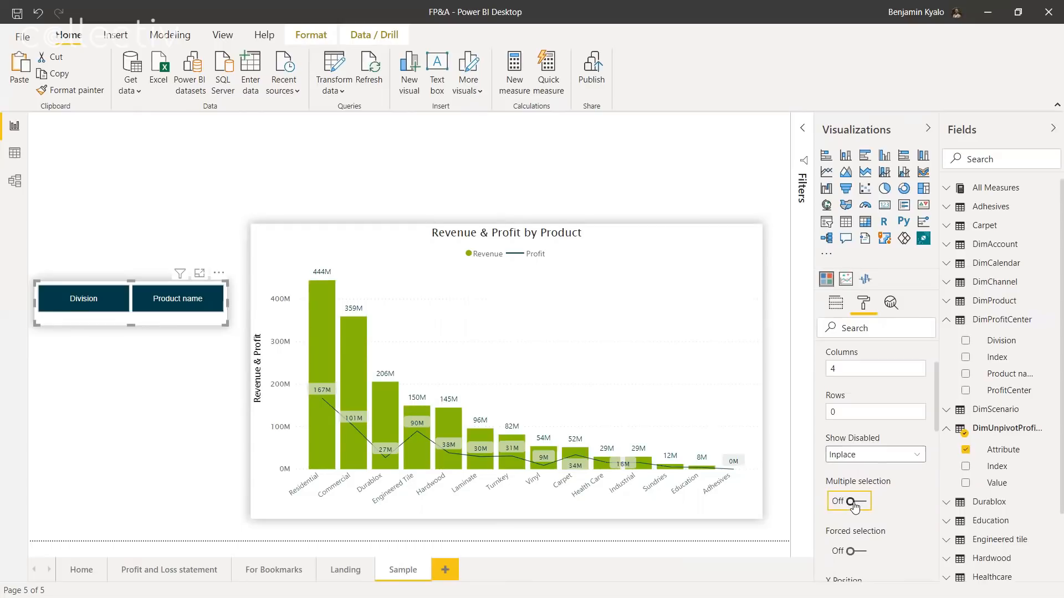
pyautogui.click(859, 552)
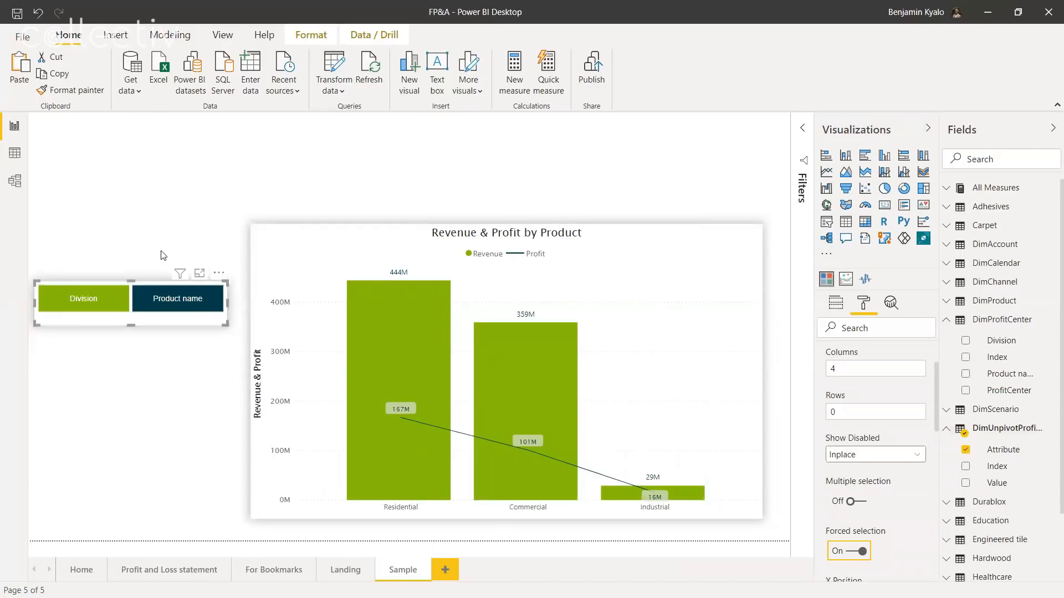
pyautogui.click(171, 309)
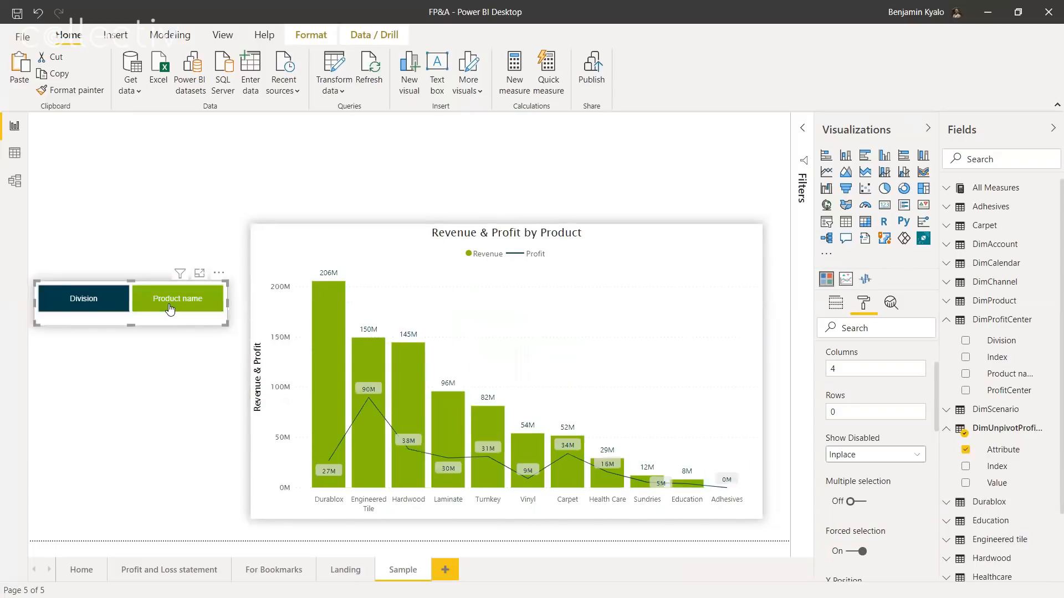